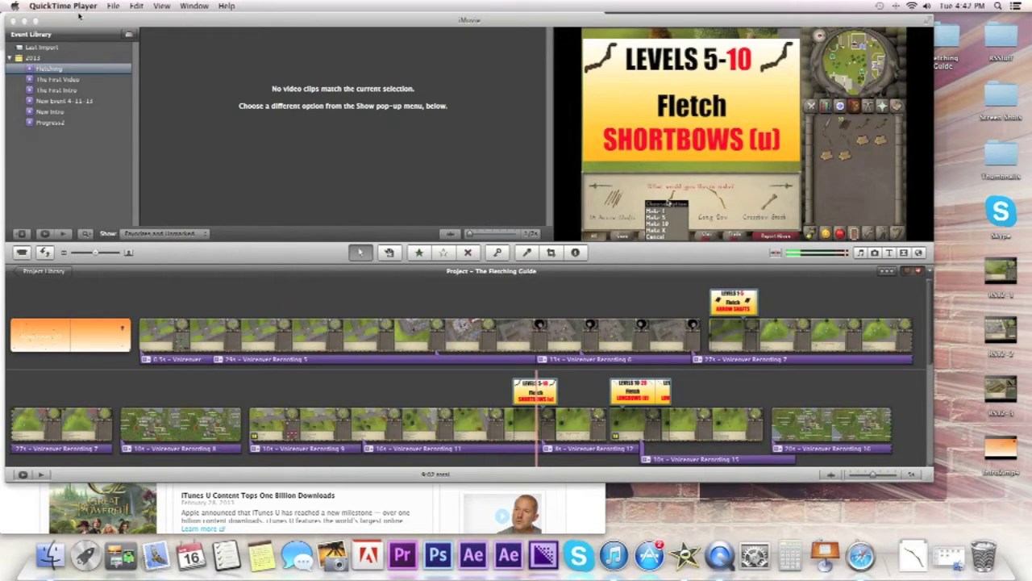
Step: Bring iMovie's Fletching Guide project forward, then hide it to reveal Safari
click(83, 21)
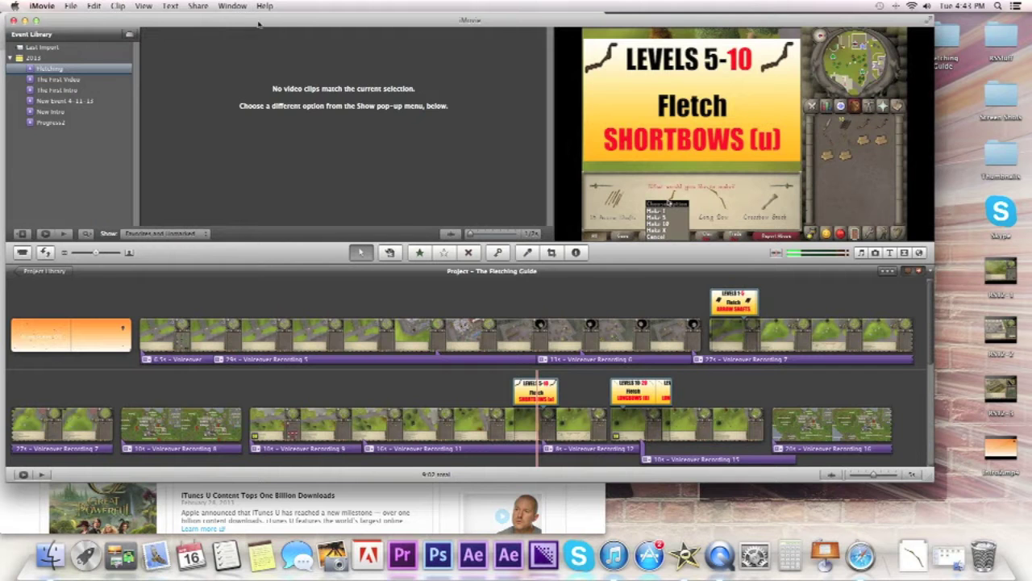
click(14, 20)
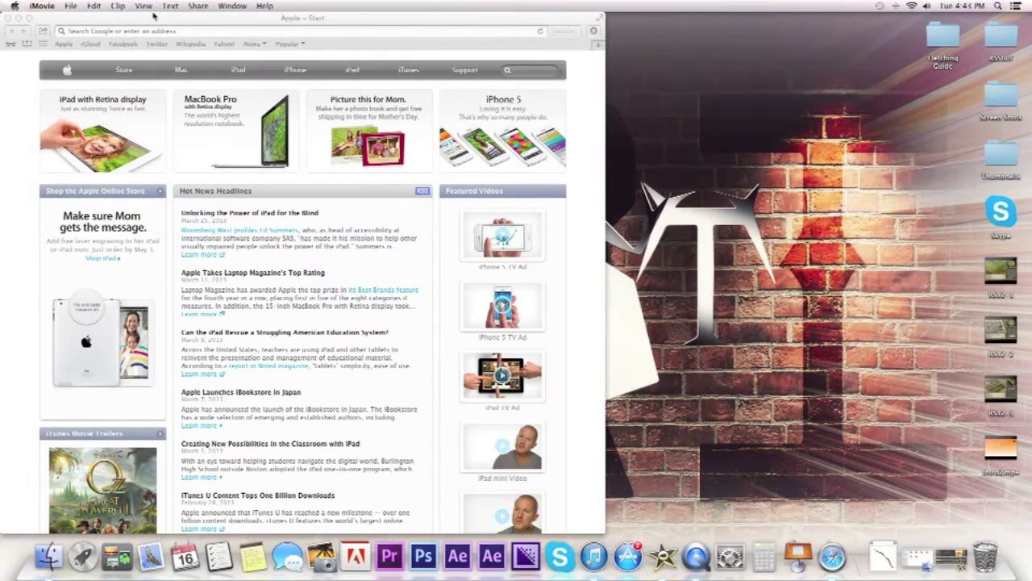
Step: Enter 'runescape' in the Safari address bar, fixing a typo, and load runescape.com
click(149, 31)
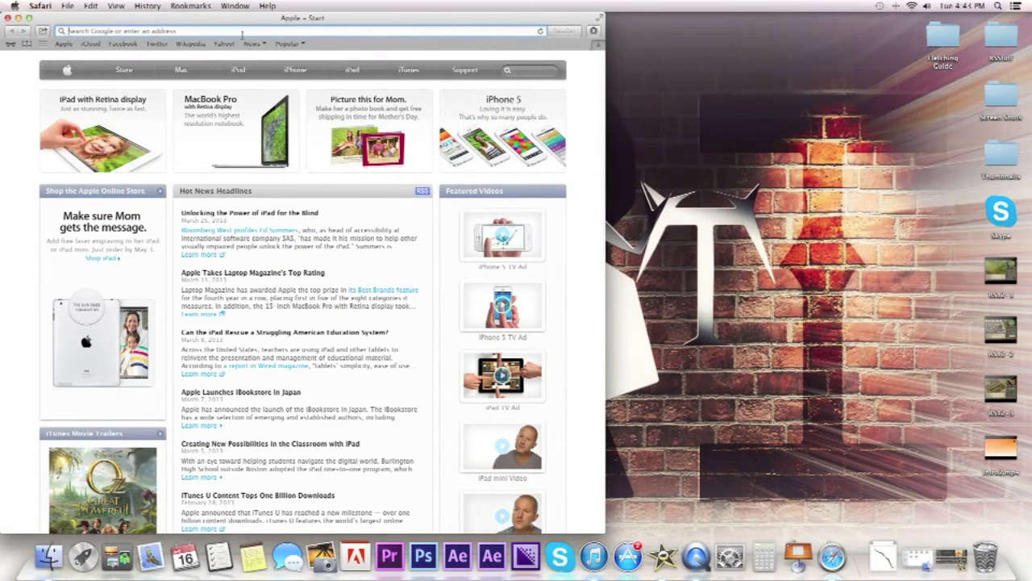
text(youtru)
key(BackSpace)
key(BackSpace)
key(BackSpace)
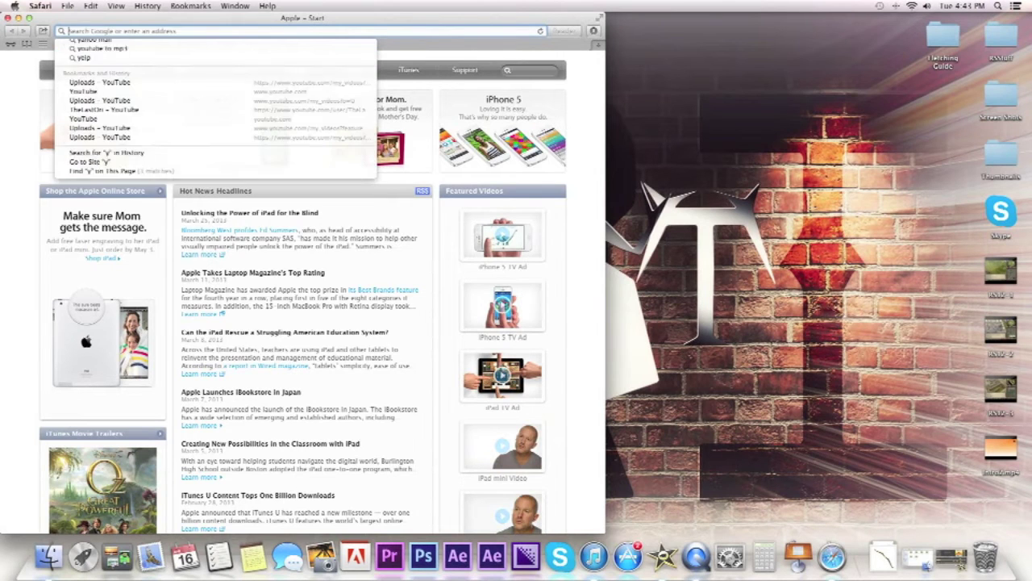
key(BackSpace)
key(BackSpace)
key(BackSpace)
text(runescpae)
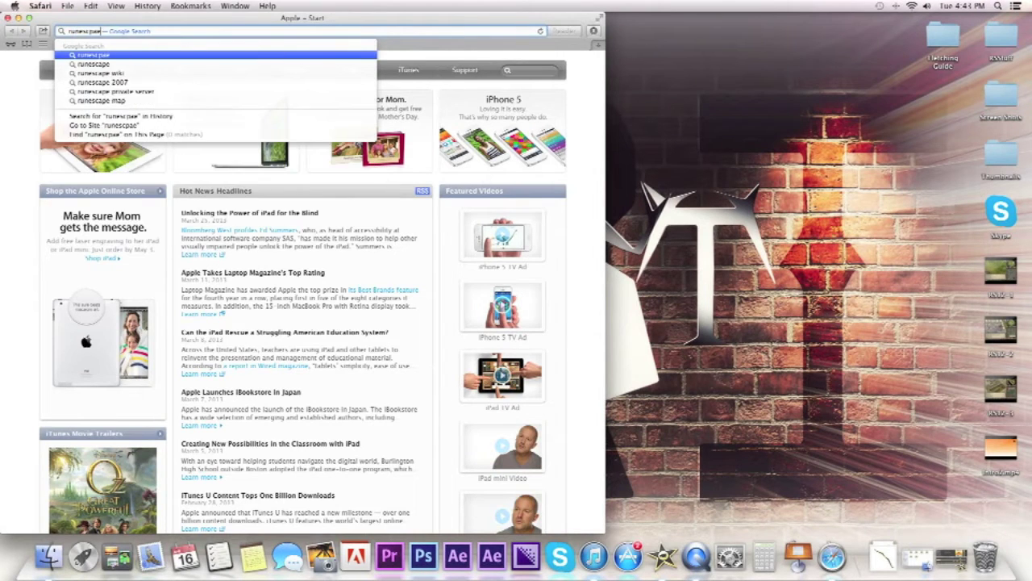
key(BackSpace)
key(BackSpace)
key(BackSpace)
text(ape.com)
key(Return)
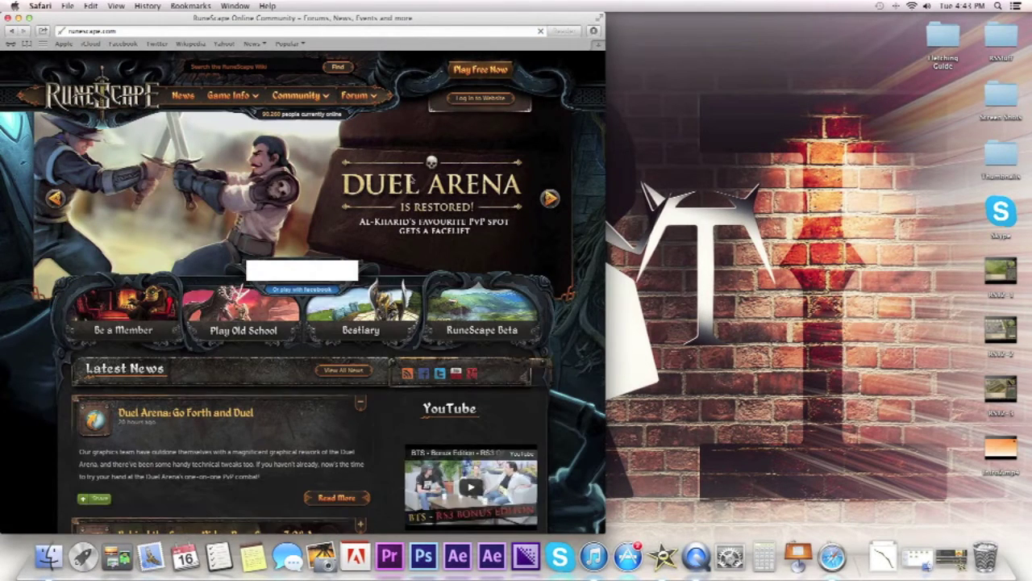
scroll(416, 176, down, 5)
scroll(417, 176, up, 5)
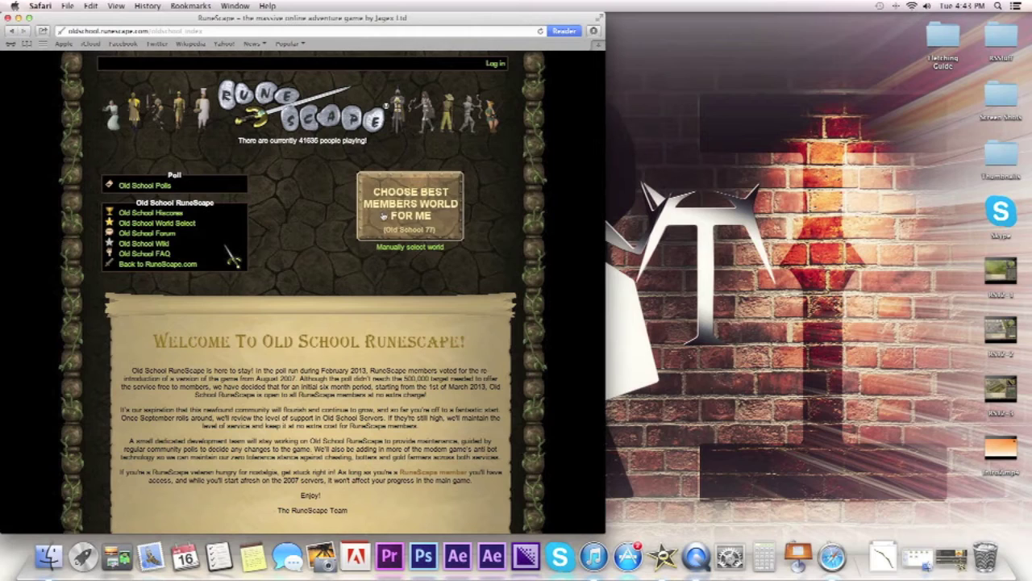
scroll(355, 199, down, 8)
scroll(355, 199, down, 5)
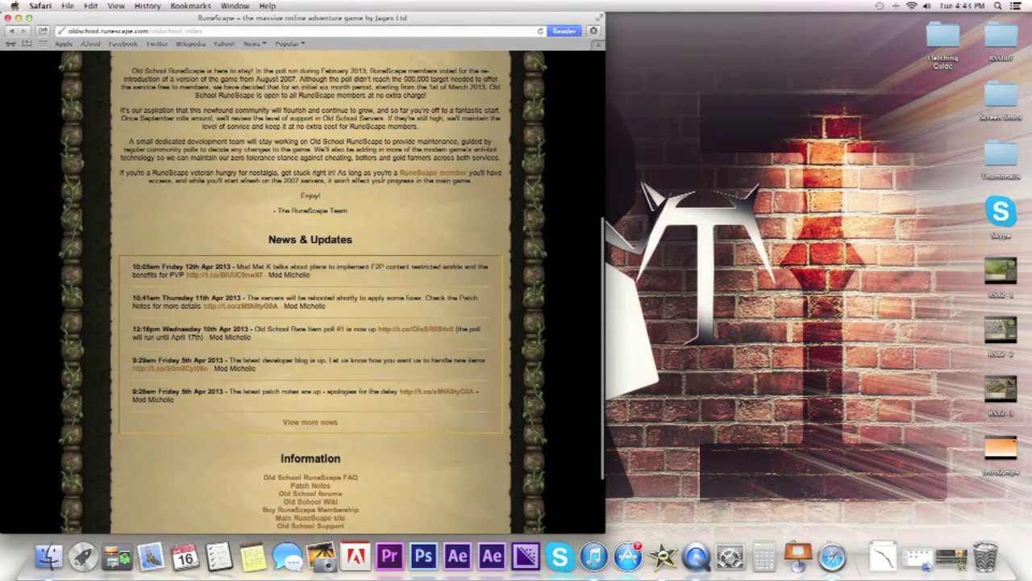
scroll(355, 199, up, 10)
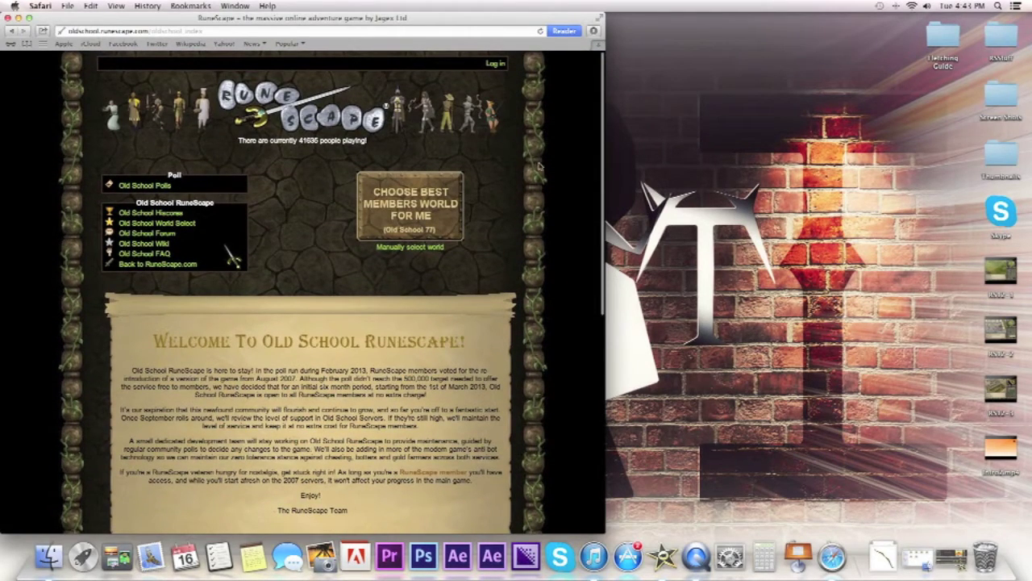
scroll(355, 242, down, 5)
scroll(355, 242, down, 1)
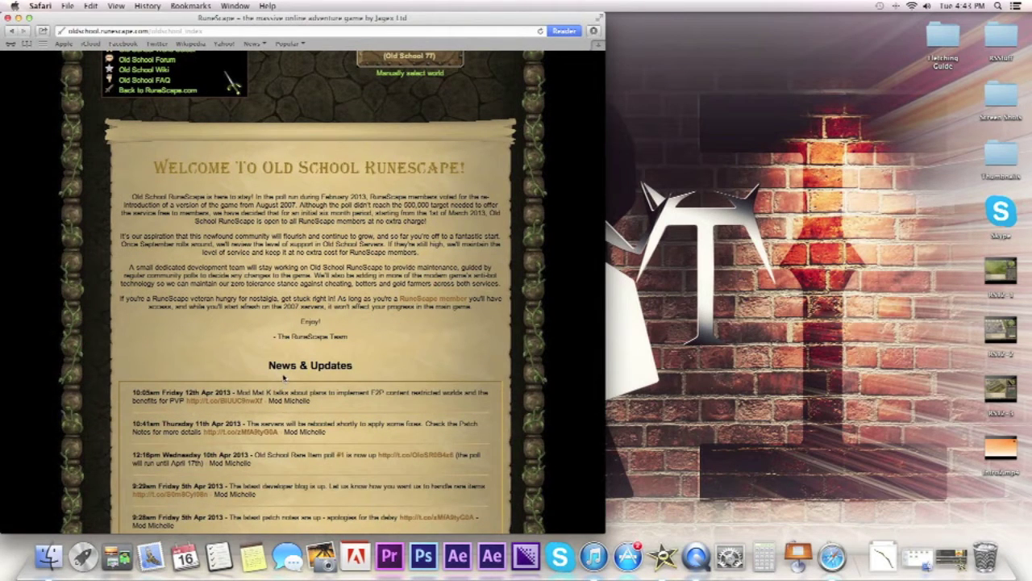
scroll(354, 362, up, 5)
scroll(366, 371, down, 2)
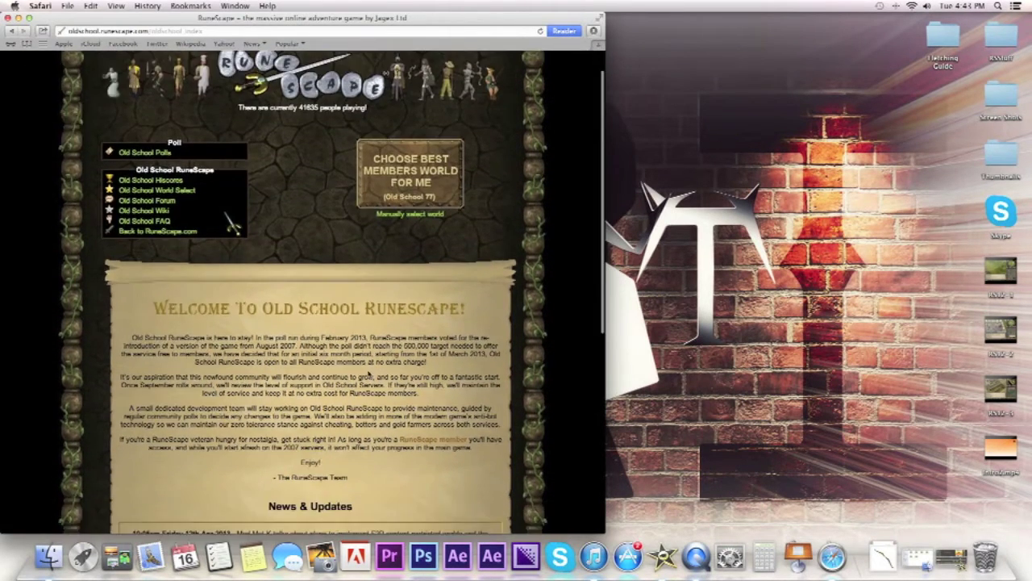
scroll(371, 372, down, 5)
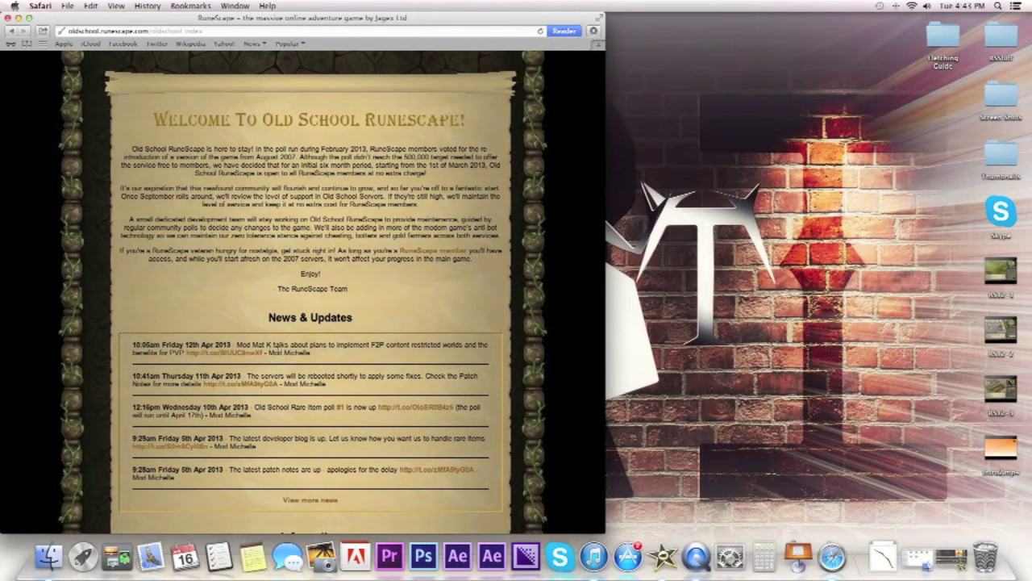
scroll(416, 355, up, 8)
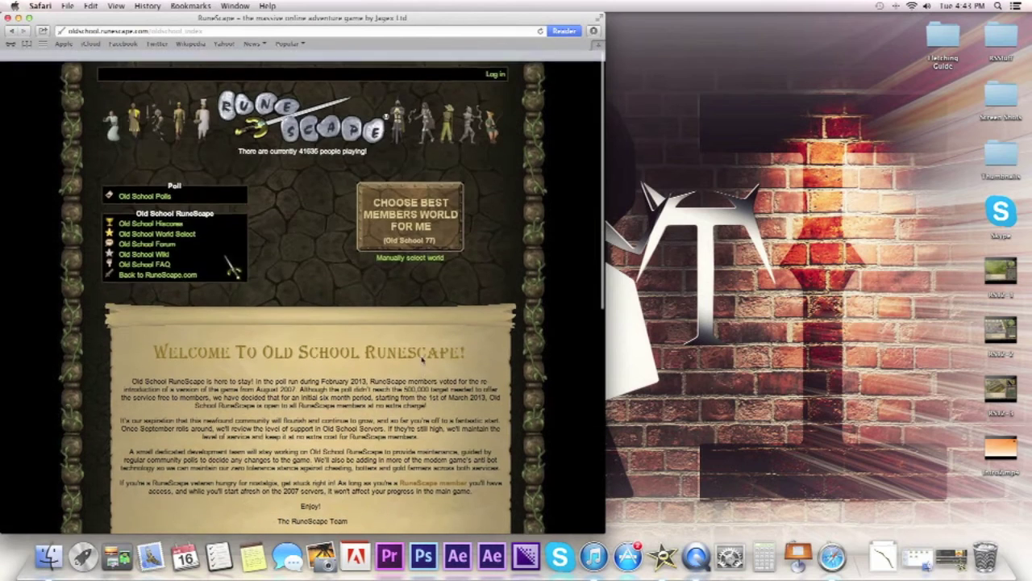
Step: Pick an Old School world from the manual world list and accept the Java download
click(421, 248)
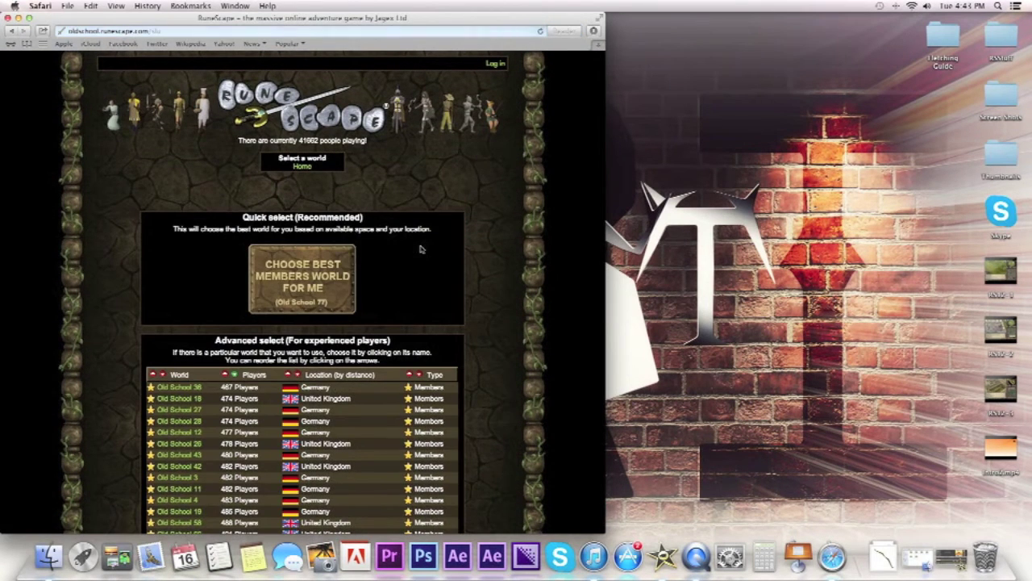
click(179, 387)
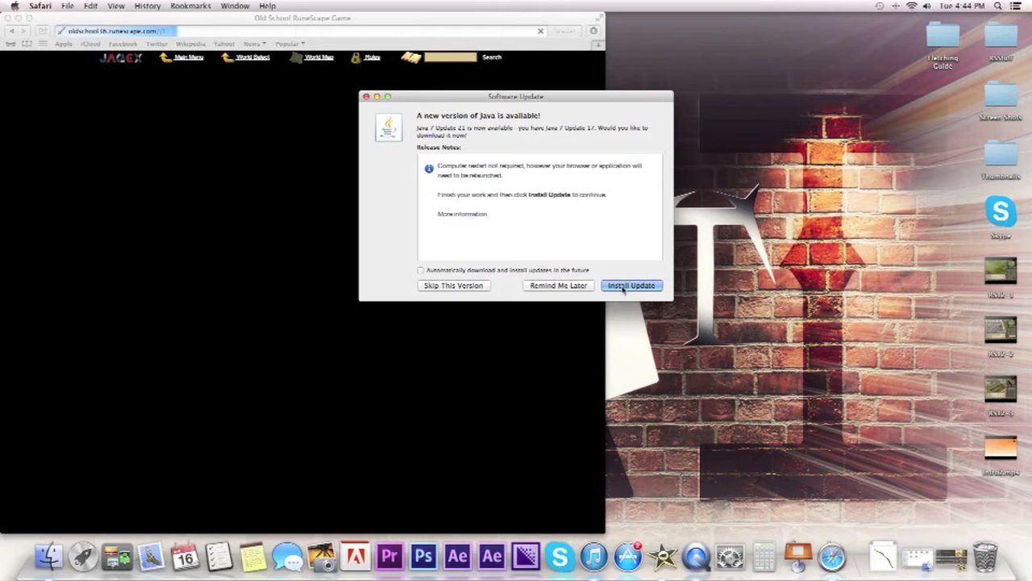
click(630, 285)
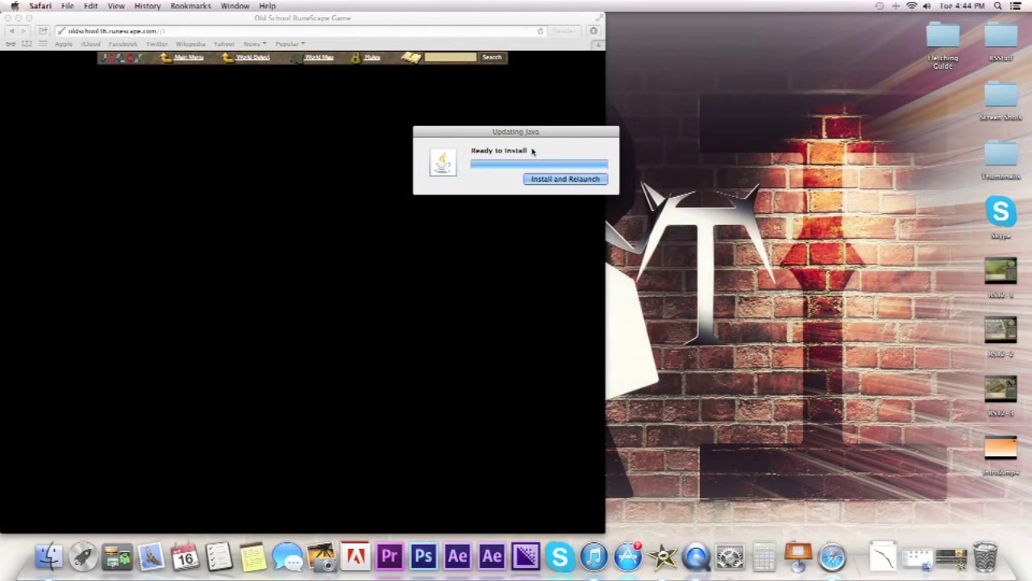
Step: Choose Install and Relaunch for the downloaded Java update
click(542, 181)
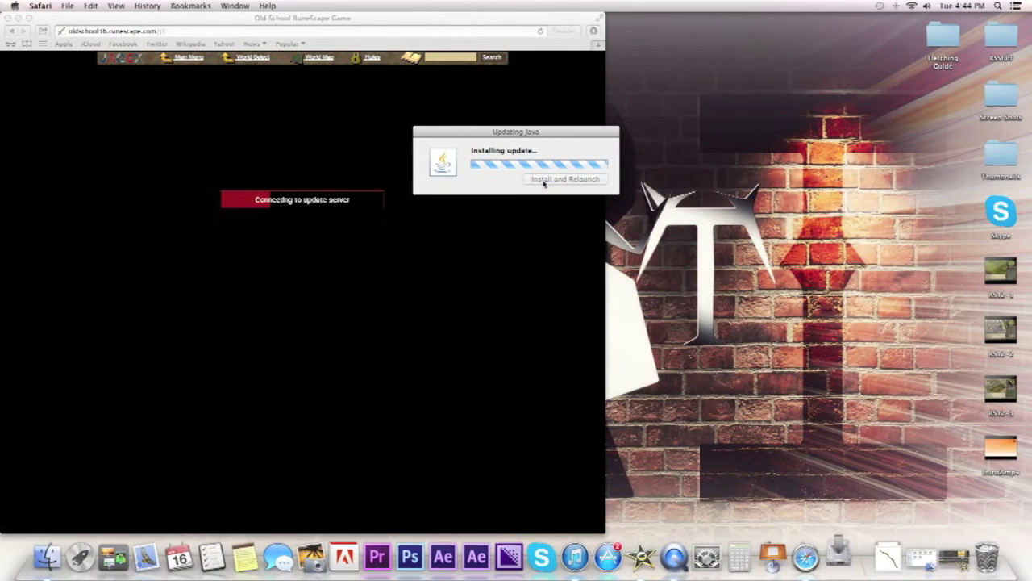